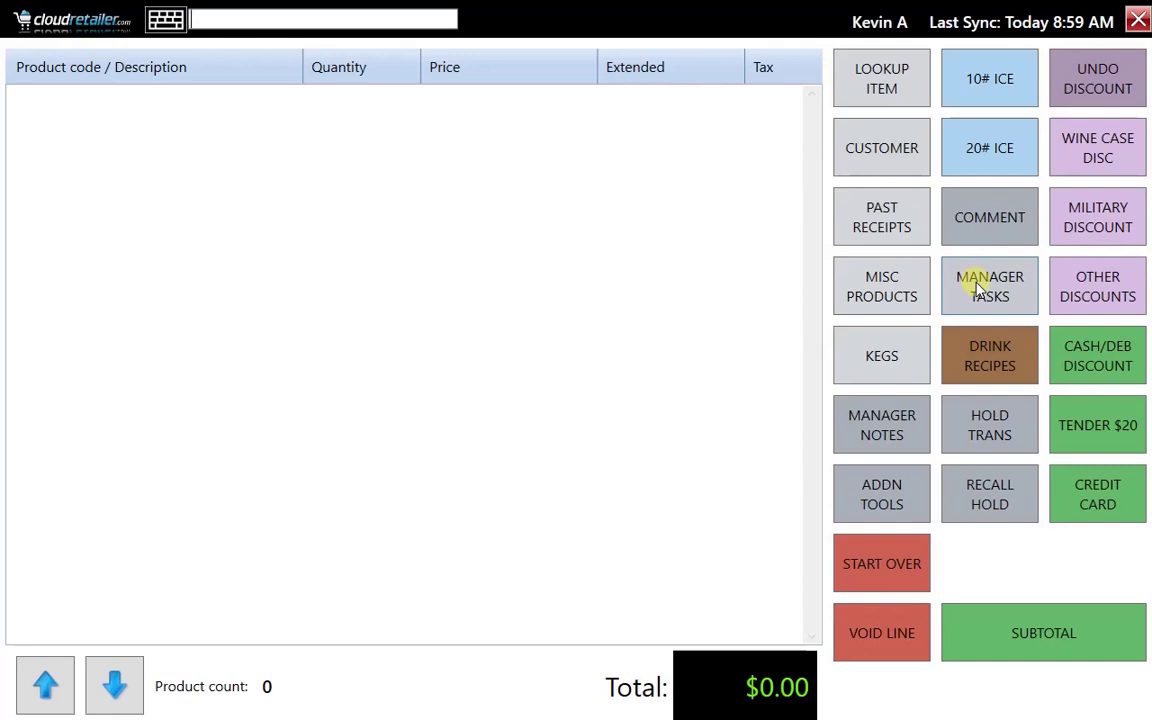
Close the current register shift and choose to reconcile it now.
click(978, 287)
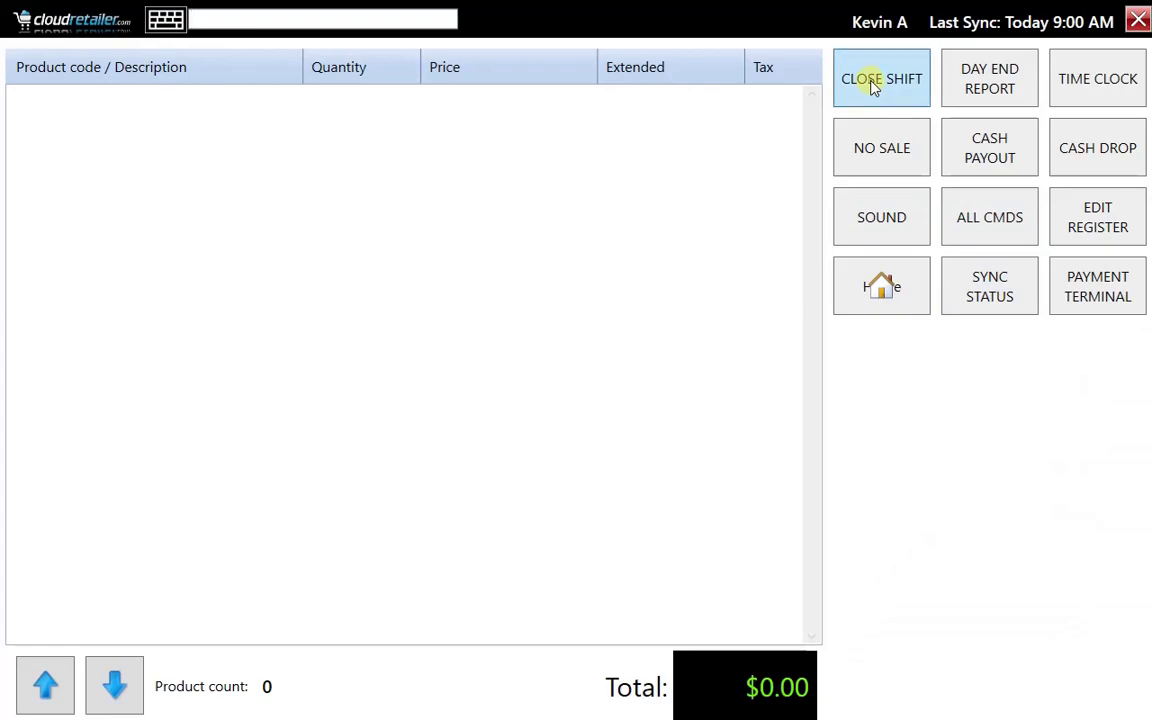
click(874, 88)
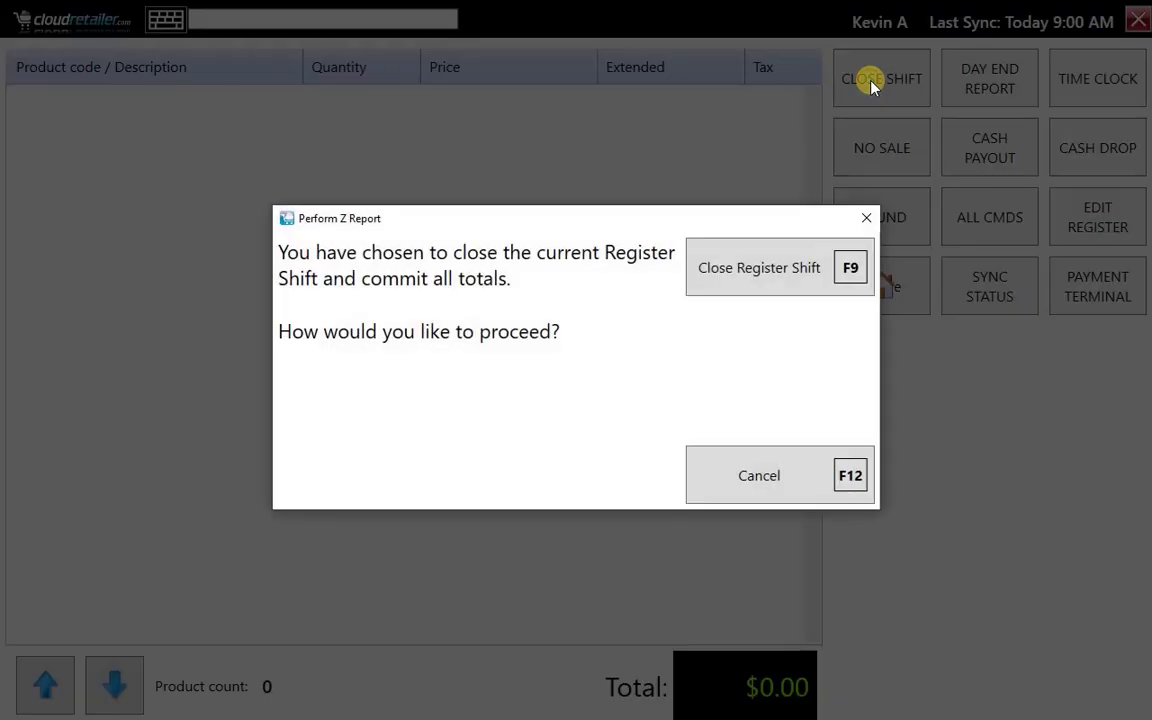
click(784, 272)
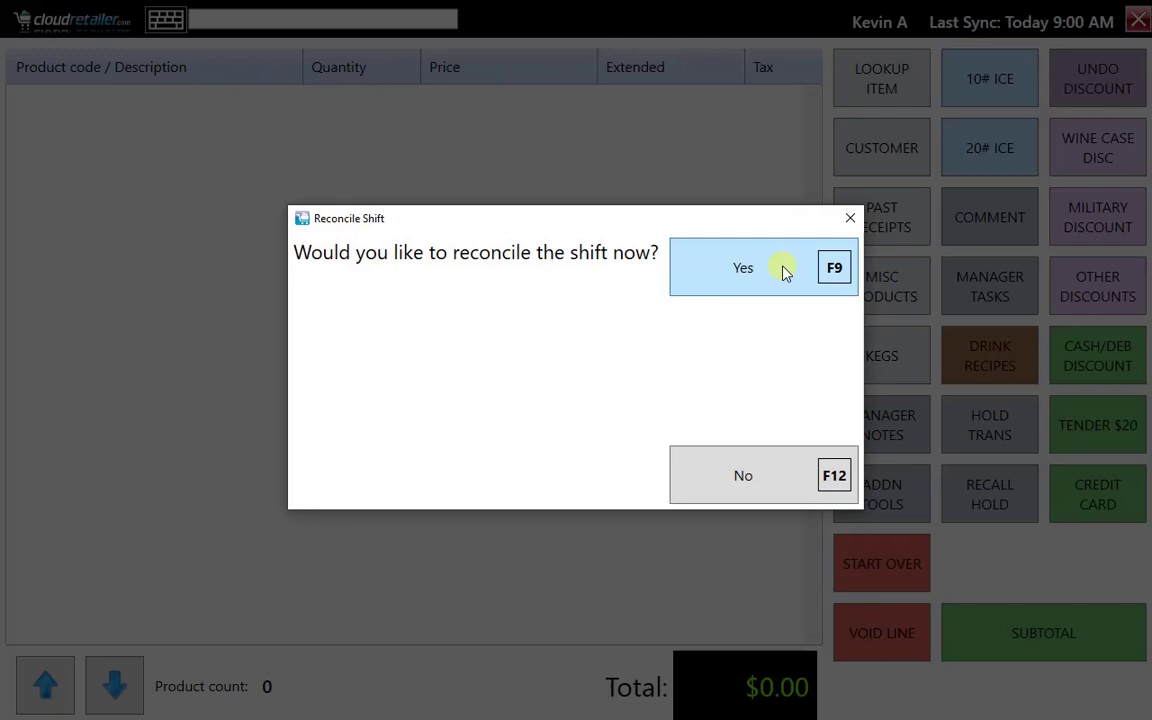
click(784, 272)
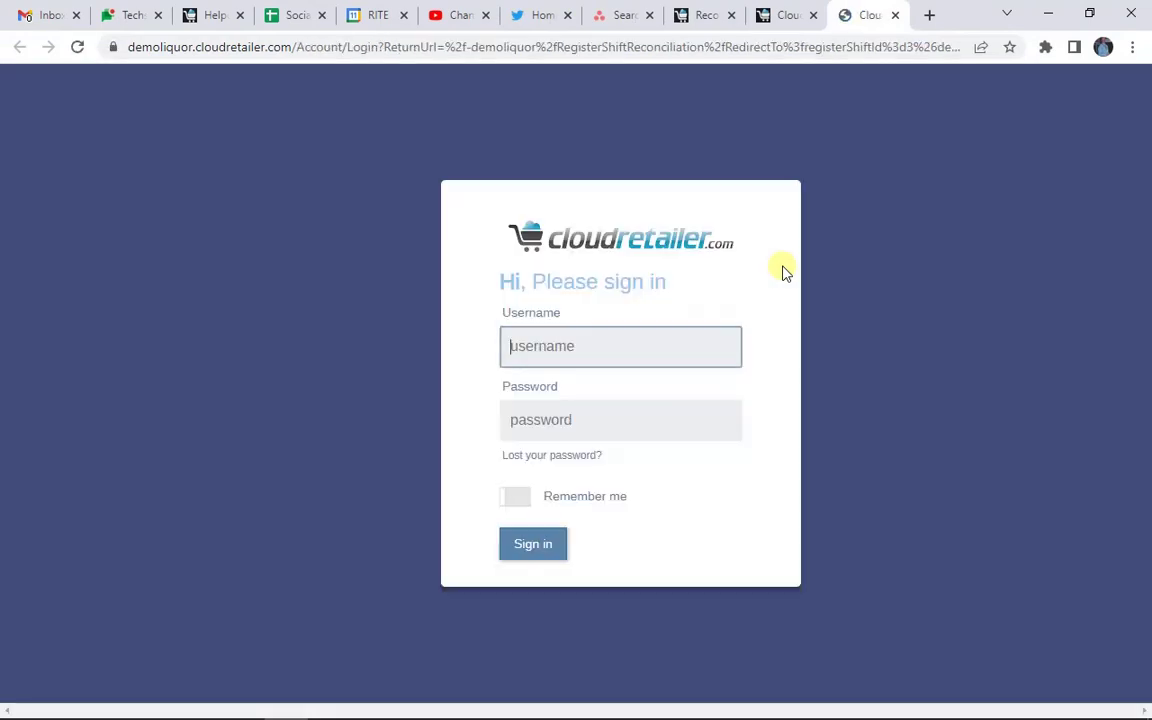
Sign in to the web back office with the username and account password.
text(2)
key(Tab)
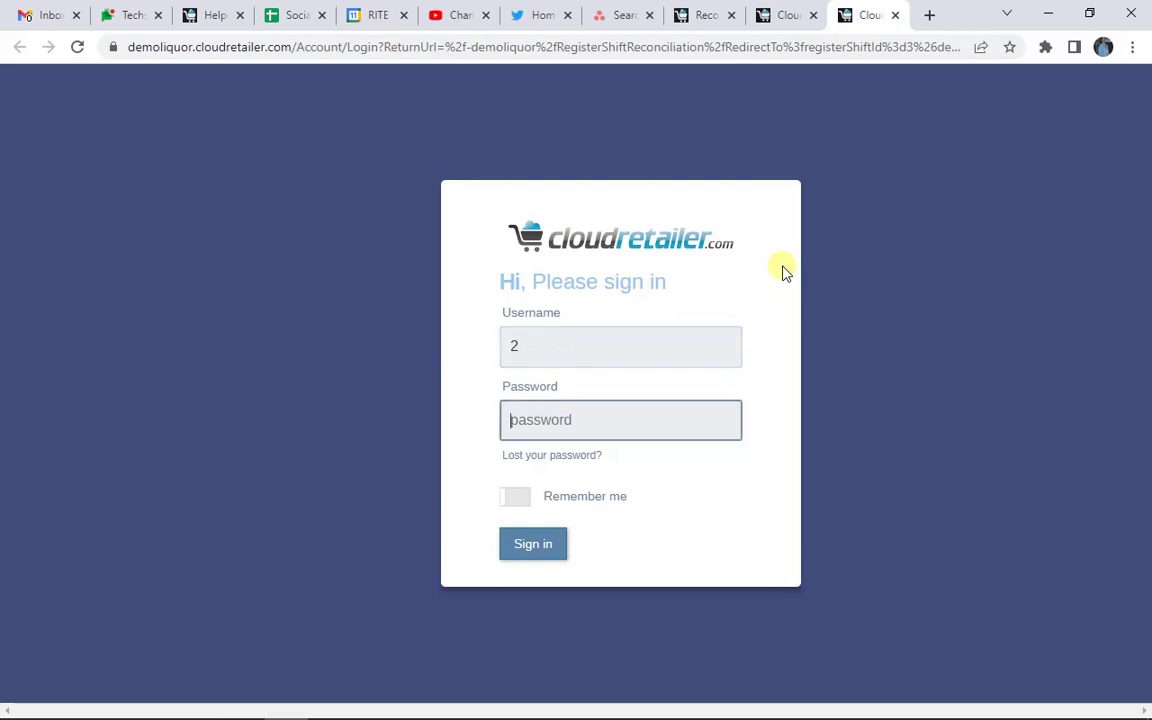
text(•••••)
key(Return)
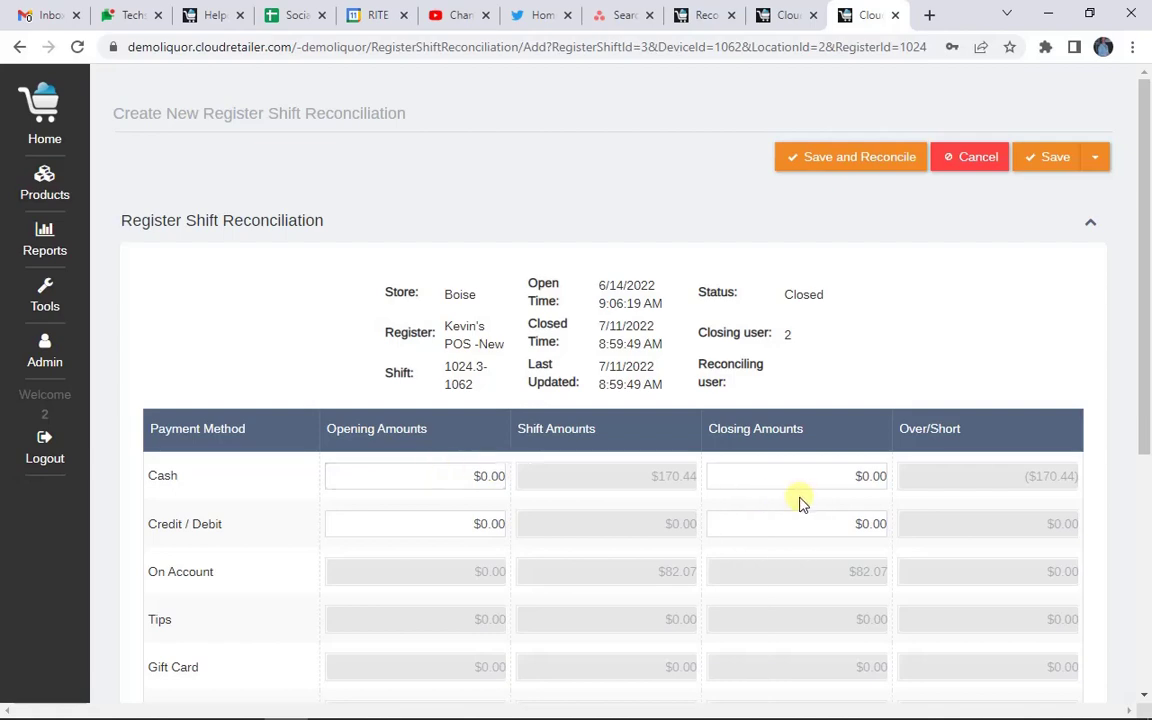
Add the note "sample close" to the register shift reconciliation.
scroll(800, 500, down, 5)
scroll(800, 500, down, 1)
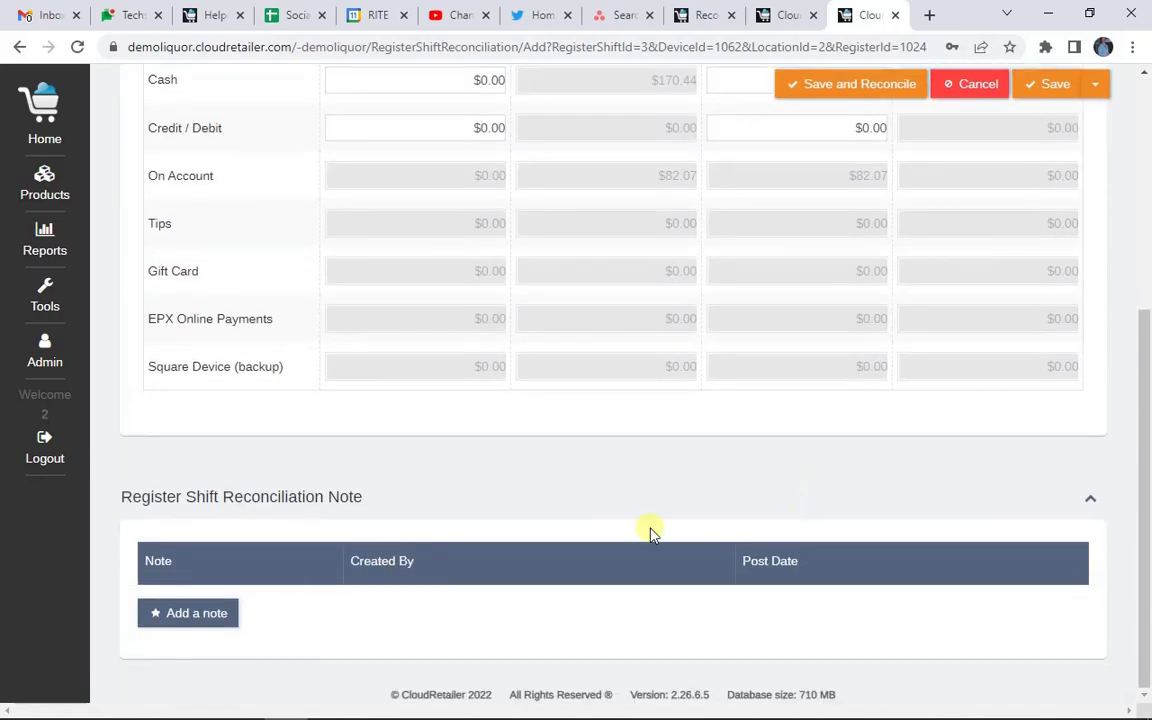
click(200, 616)
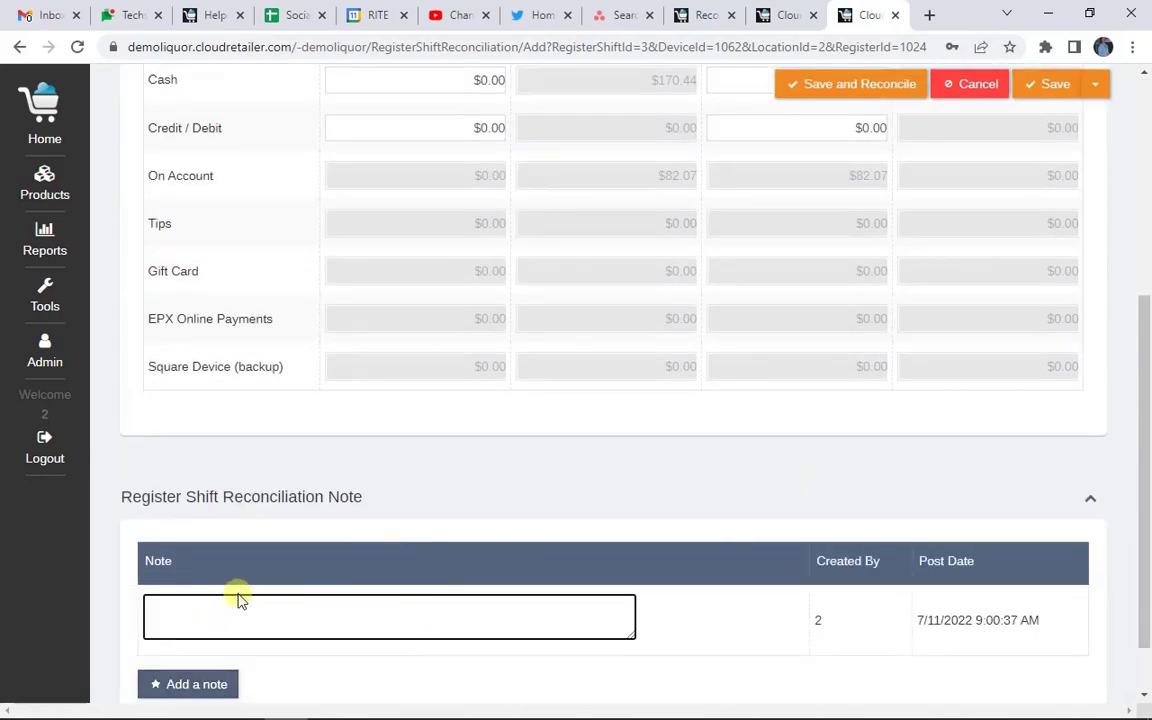
text(sample close)
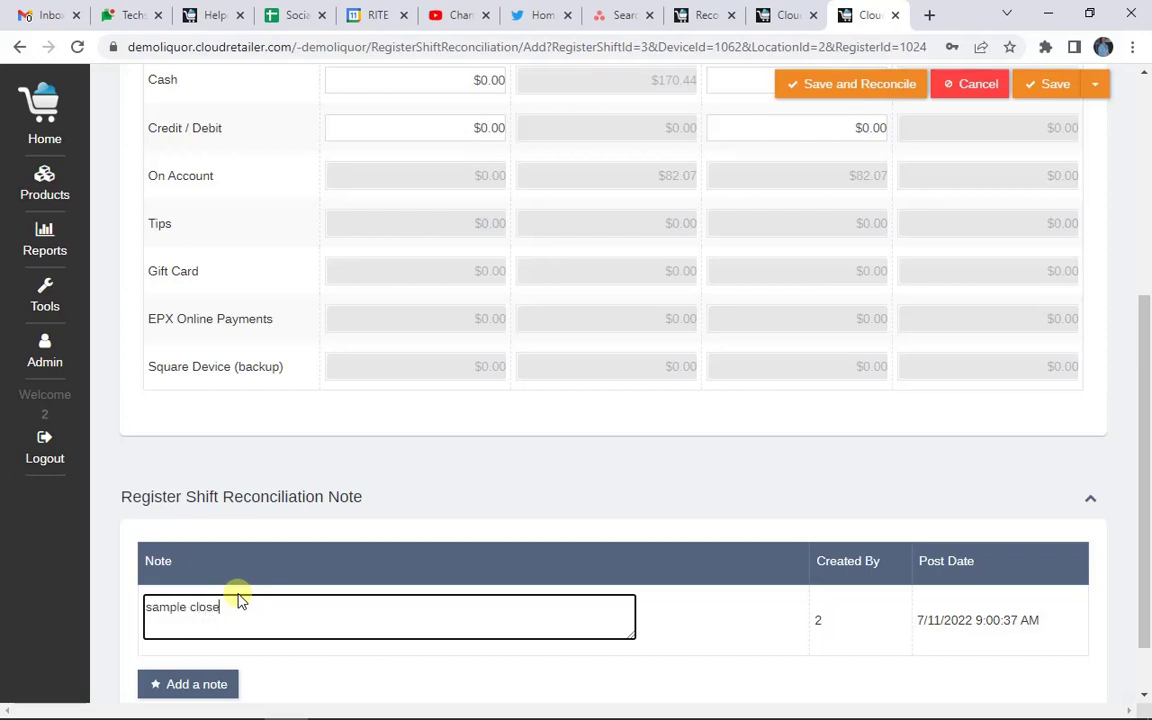
click(197, 684)
Set the Cash opening amount to $200.00 and the Cash closing amount to $208.00, leaving the Credit / Debit amounts unchanged.
scroll(463, 522, up, 4)
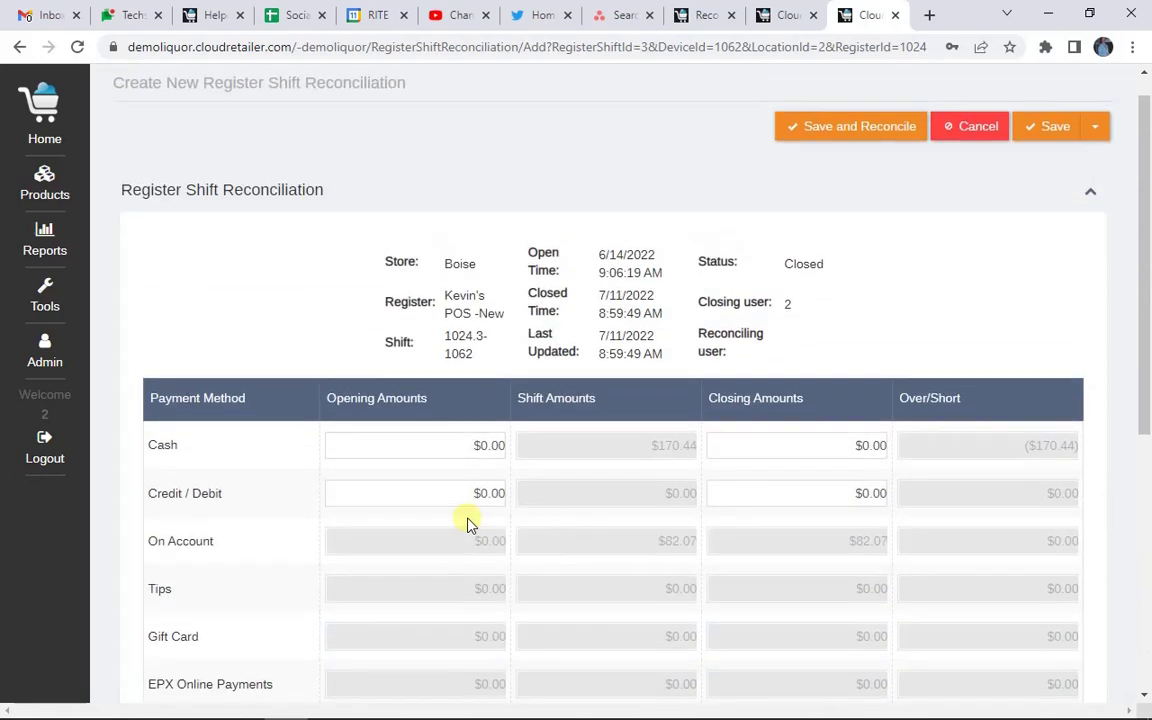
click(473, 446)
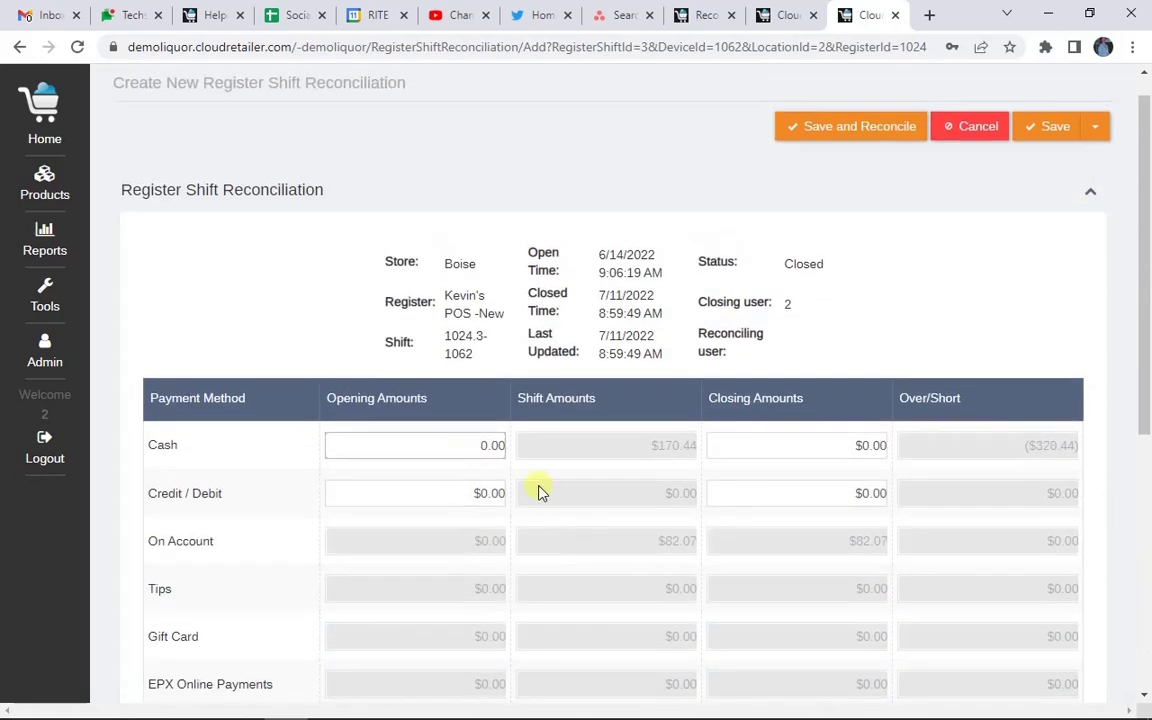
key(BackSpace)
key(BackSpace)
key(BackSpace)
key(BackSpace)
text(200)
key(Tab)
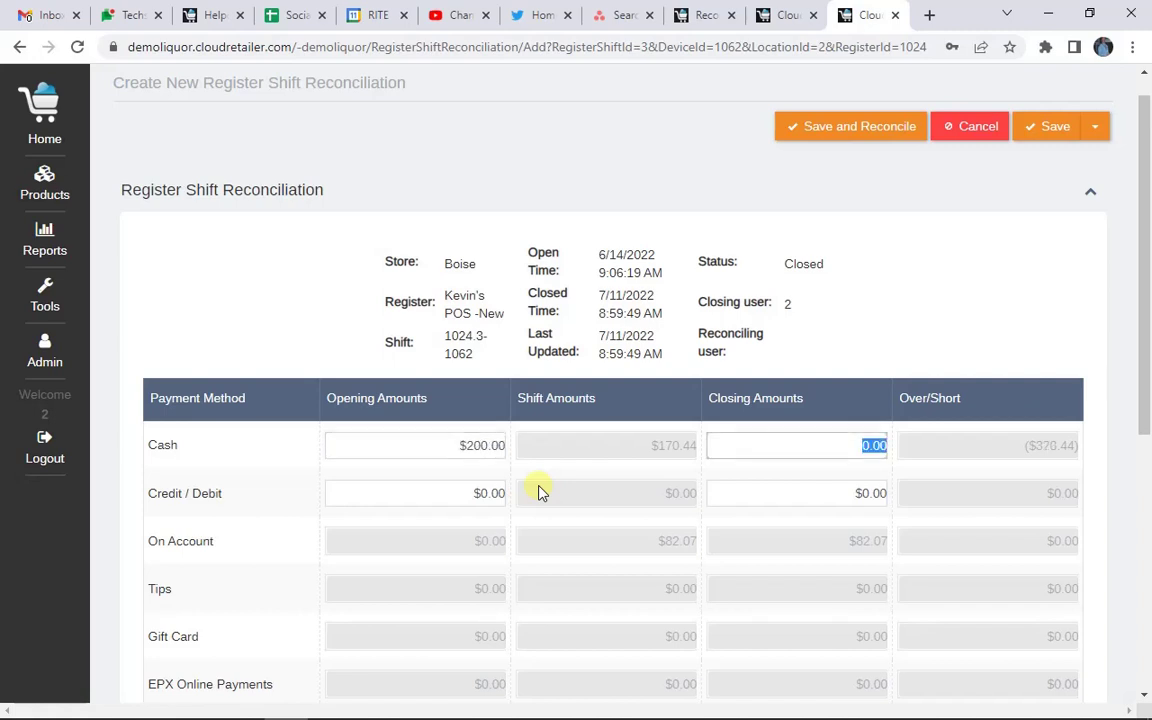
text(208)
key(Tab)
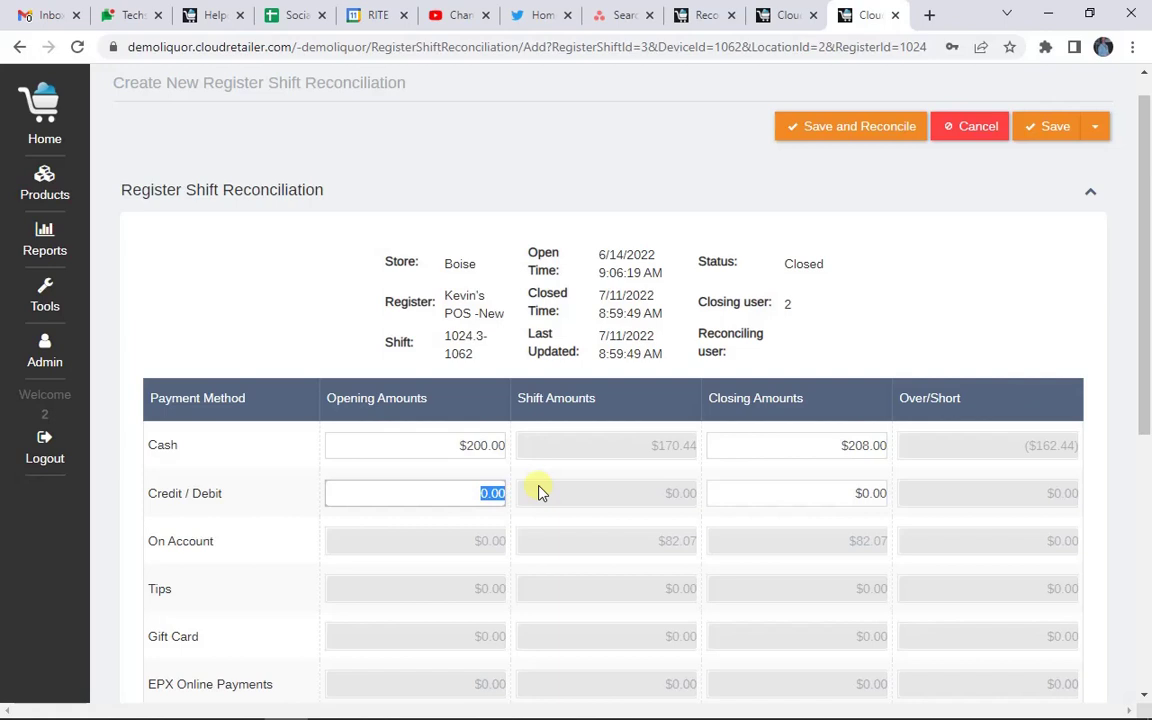
key(Tab)
key(Tab)
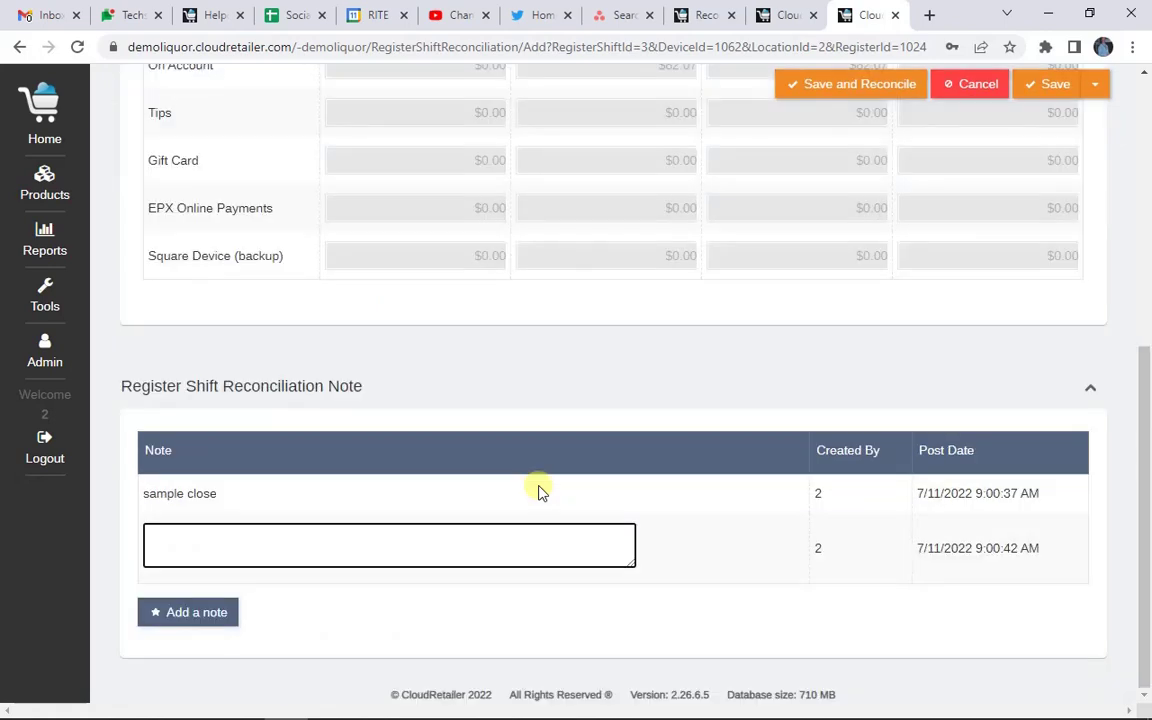
Save and reconcile the shift, review the locked amounts and note, and save the reconciliation record.
click(832, 93)
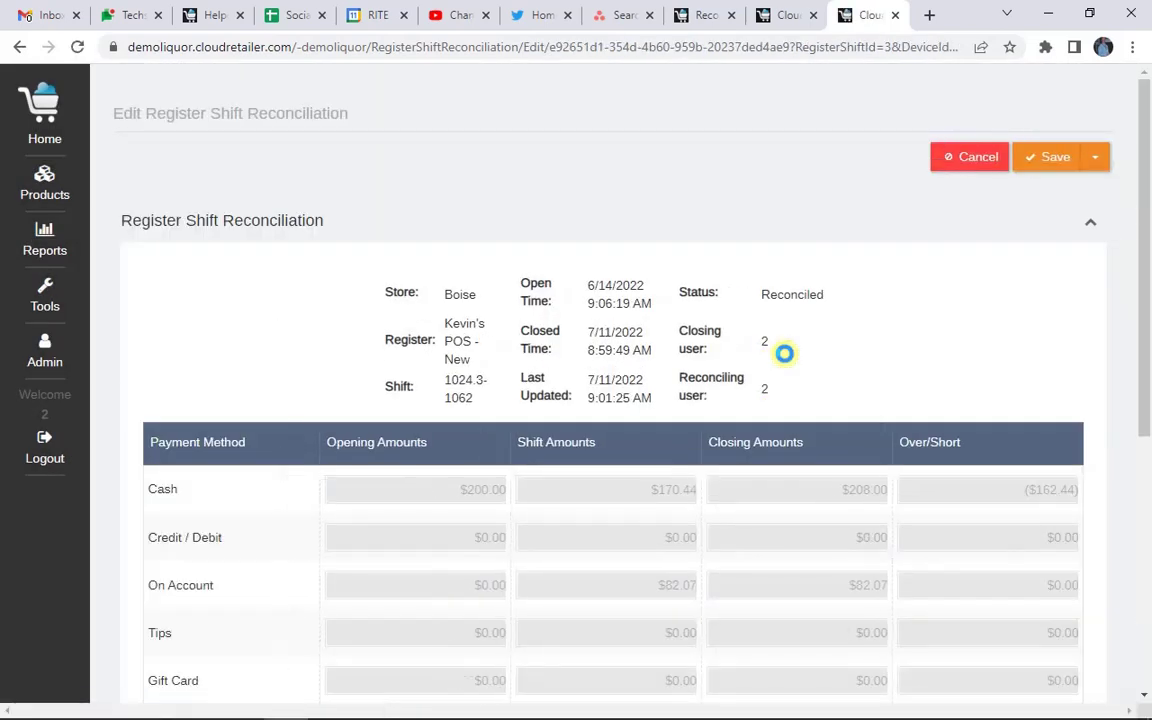
scroll(784, 353, down, 5)
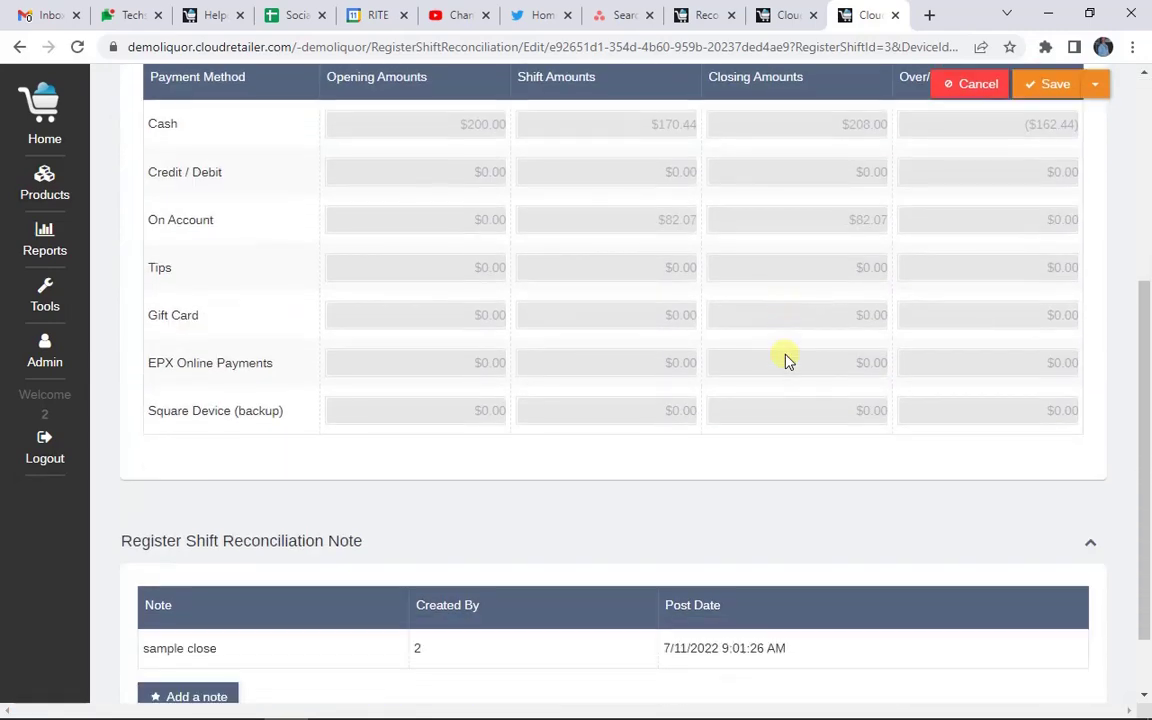
scroll(786, 360, up, 5)
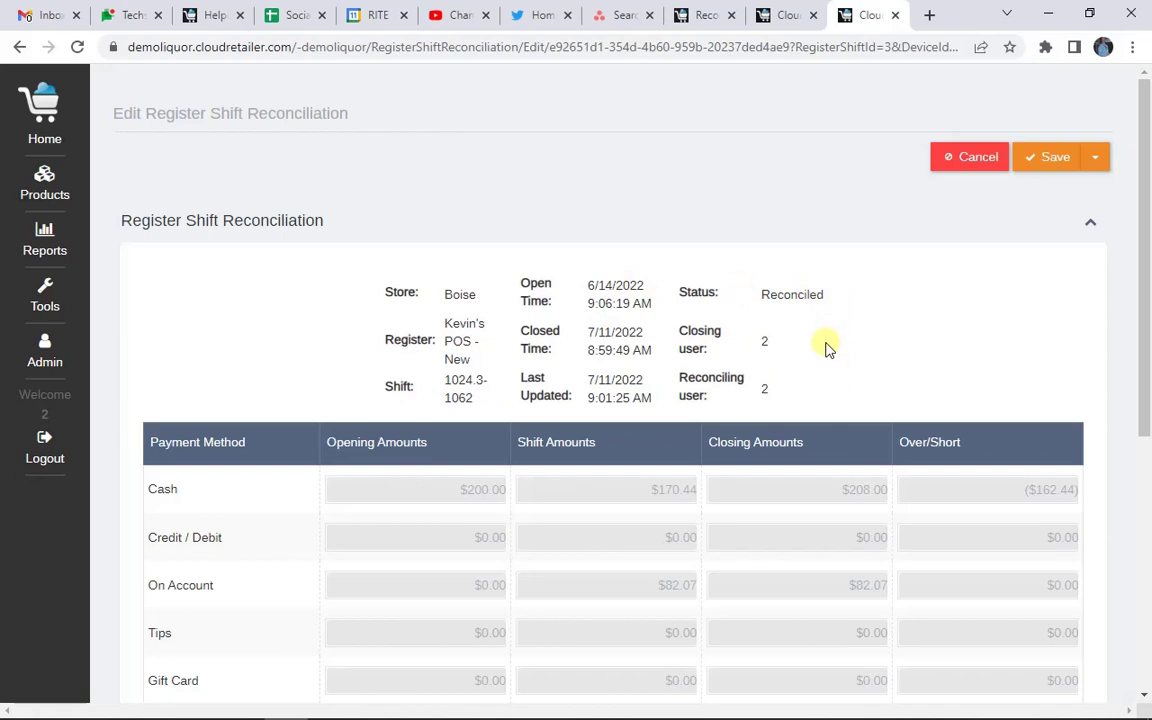
click(1054, 158)
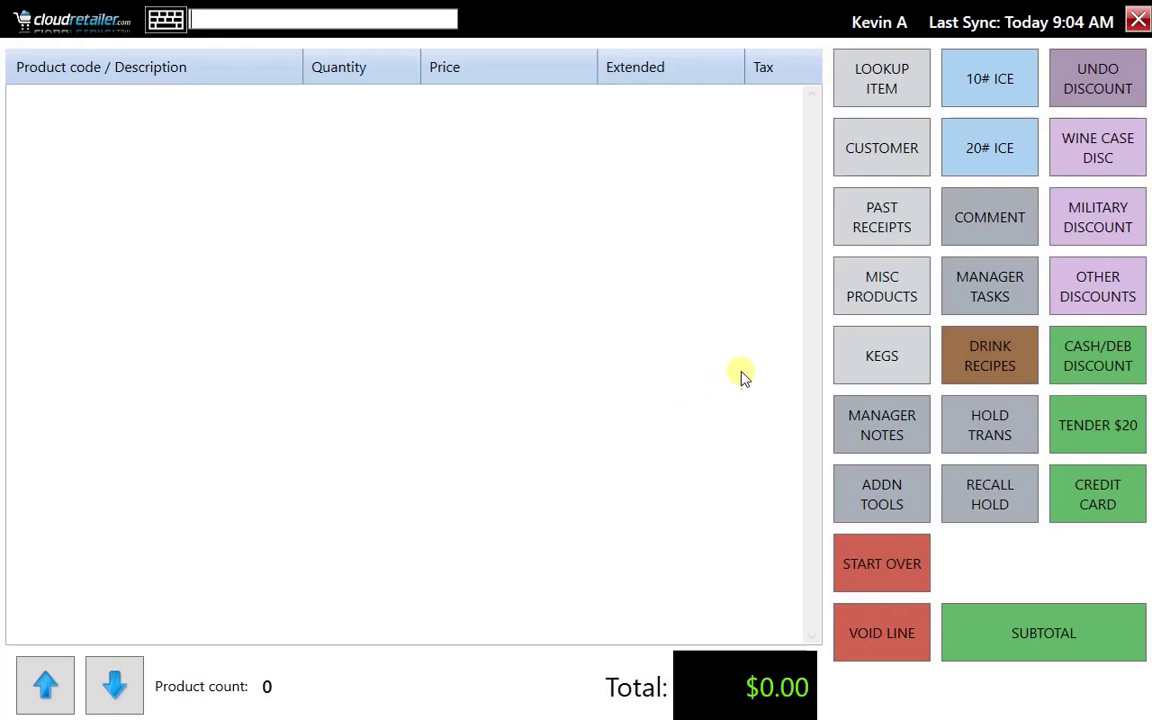
Close the current register shift at the point of sale and decline reconciling it now.
click(1000, 289)
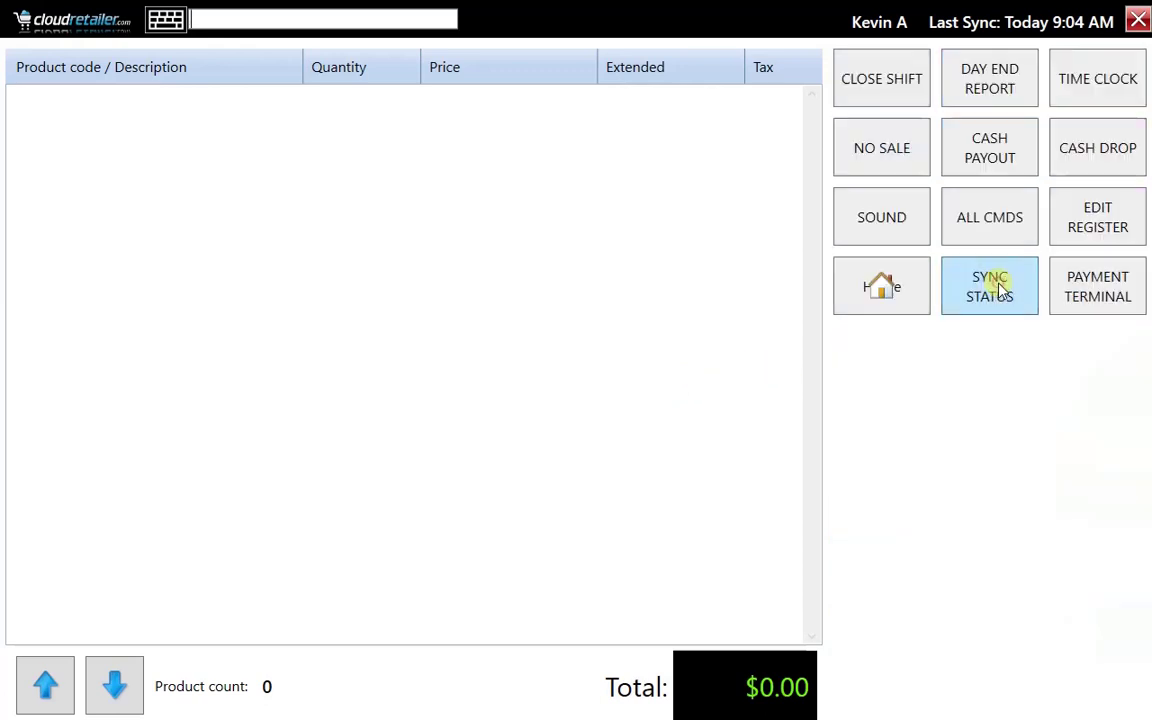
click(882, 84)
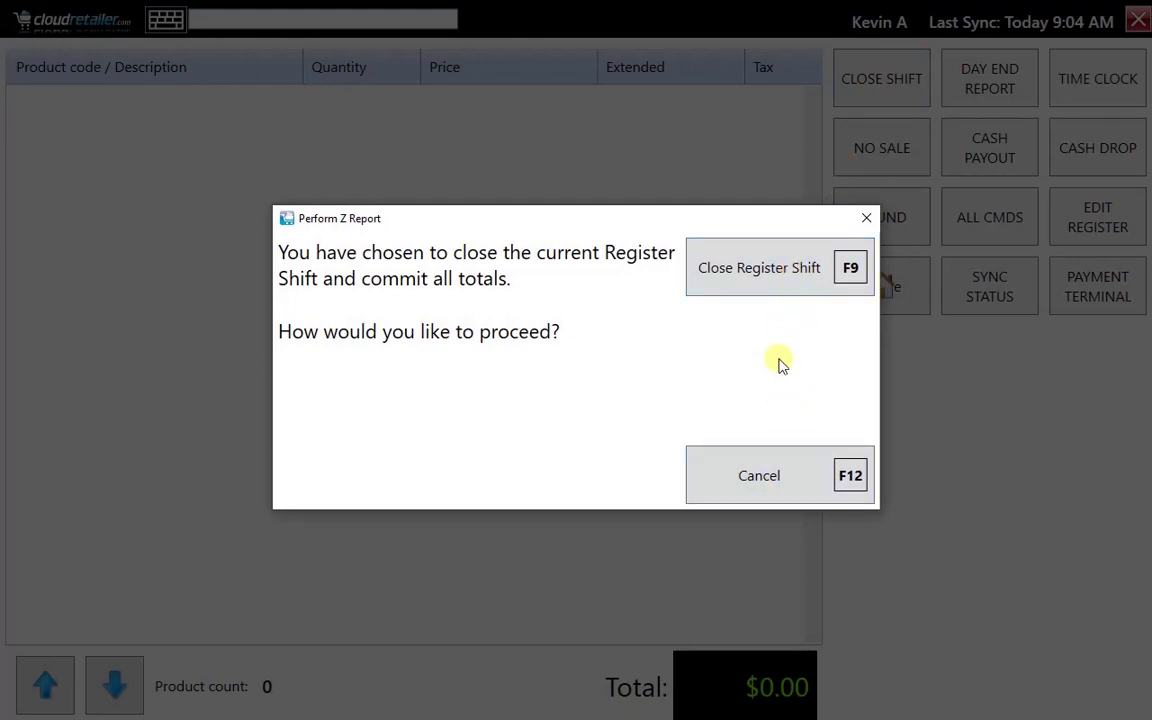
click(782, 279)
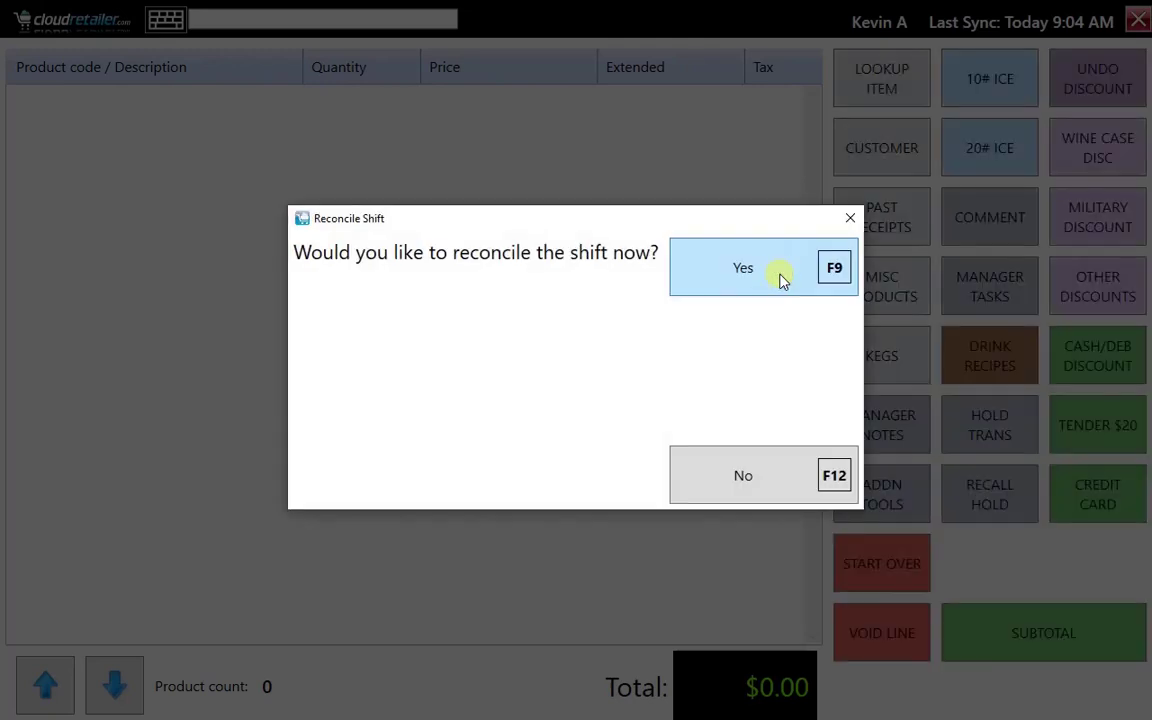
click(750, 480)
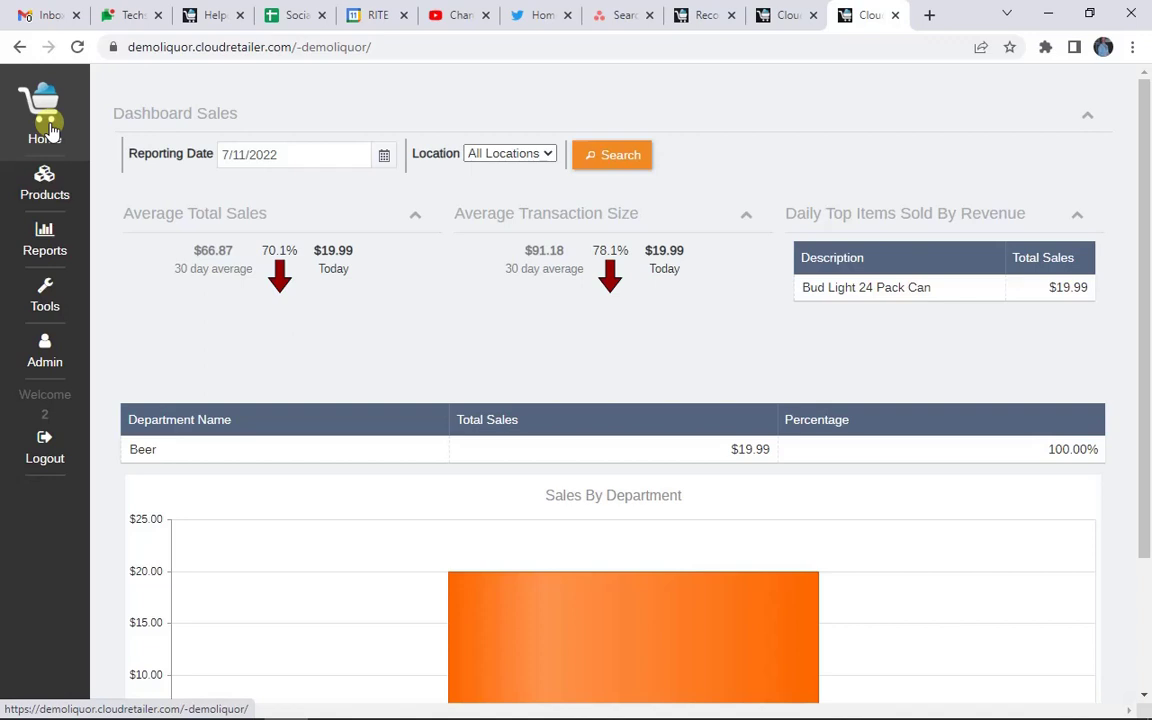
Open End of day reconciliation in the web back office and start reconciling the shift whose status is Closed.
click(43, 298)
text(end)
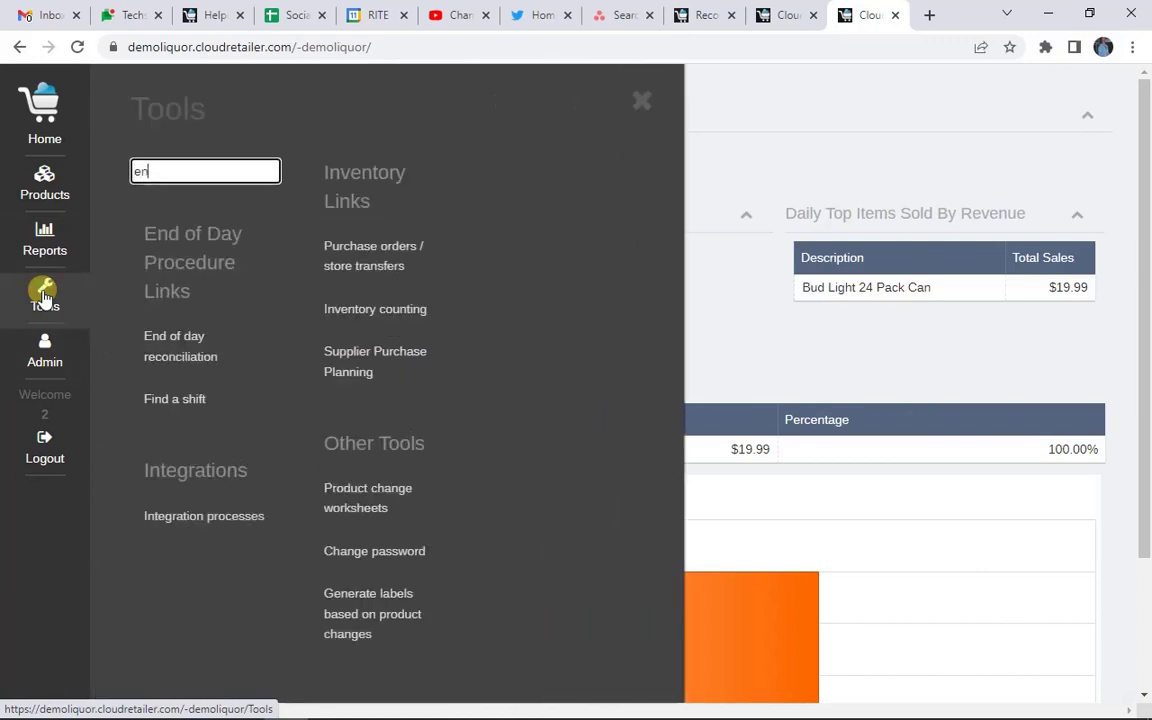
click(183, 350)
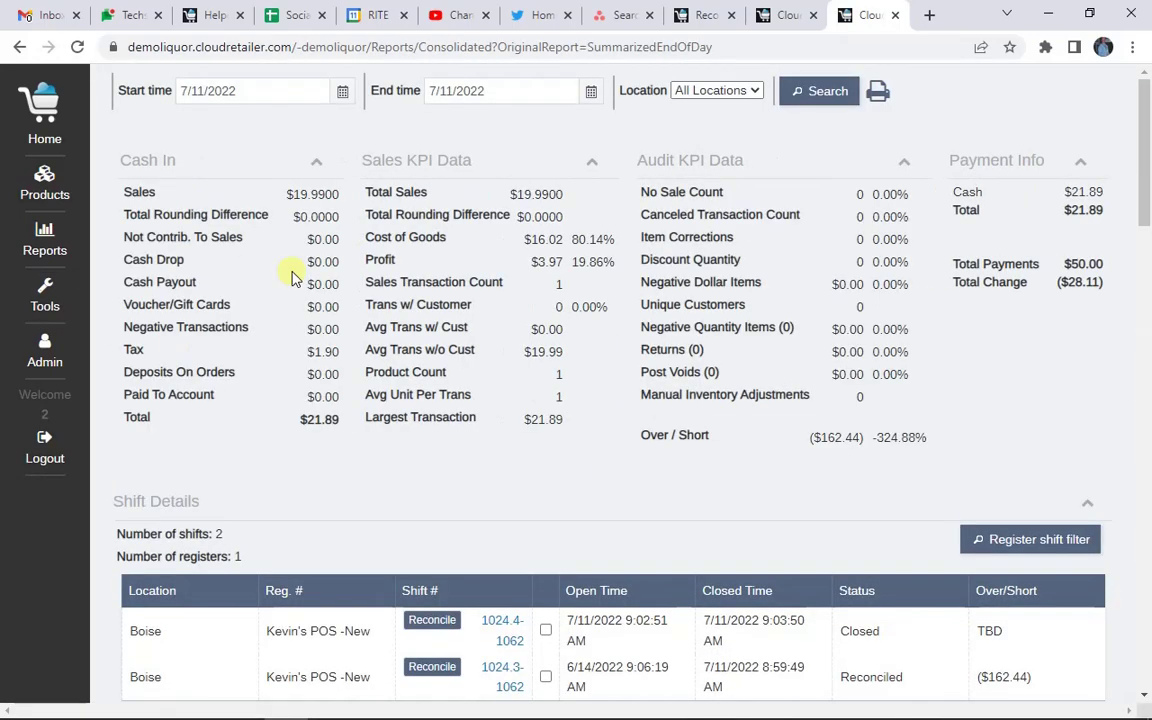
scroll(294, 276, down, 3)
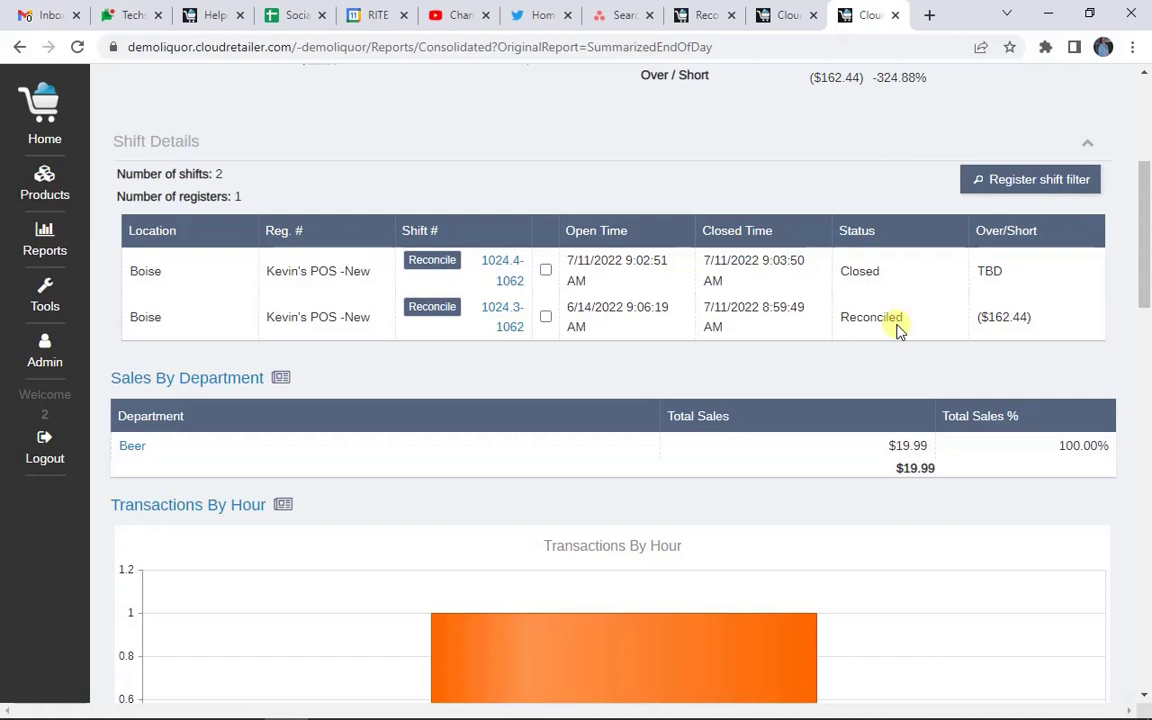
click(432, 262)
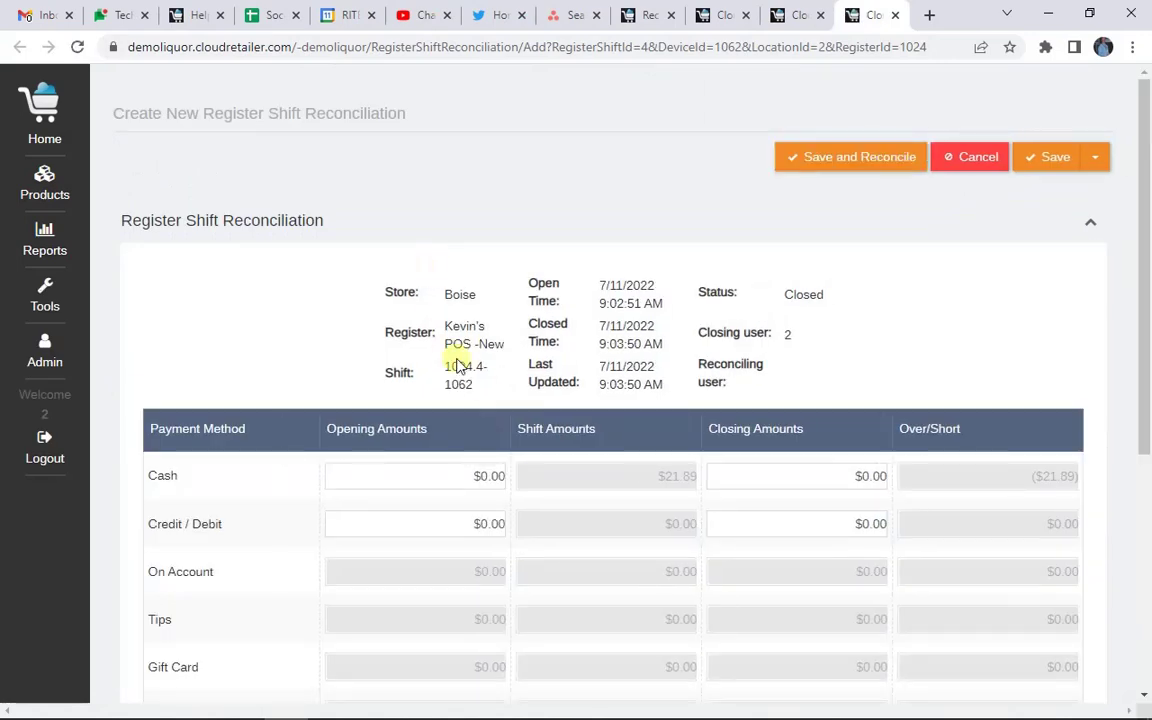
Save and reconcile this shift without entering amounts or a note, review it, and save the record.
scroll(507, 452, down, 1)
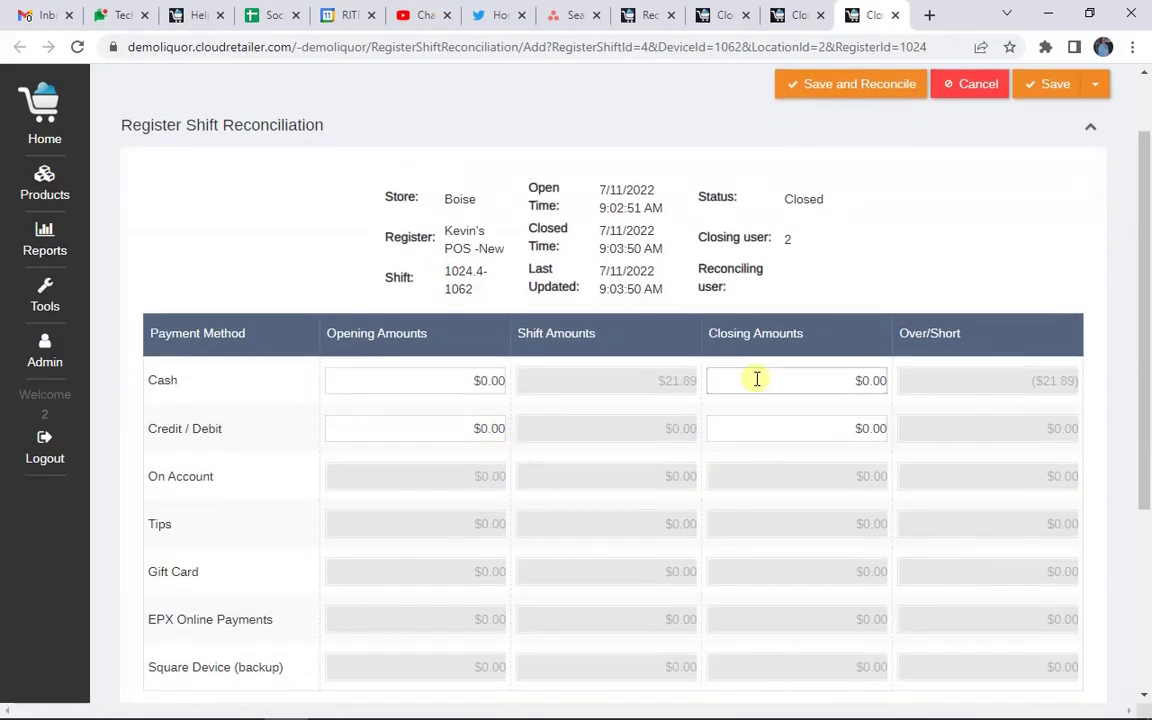
scroll(758, 382, down, 3)
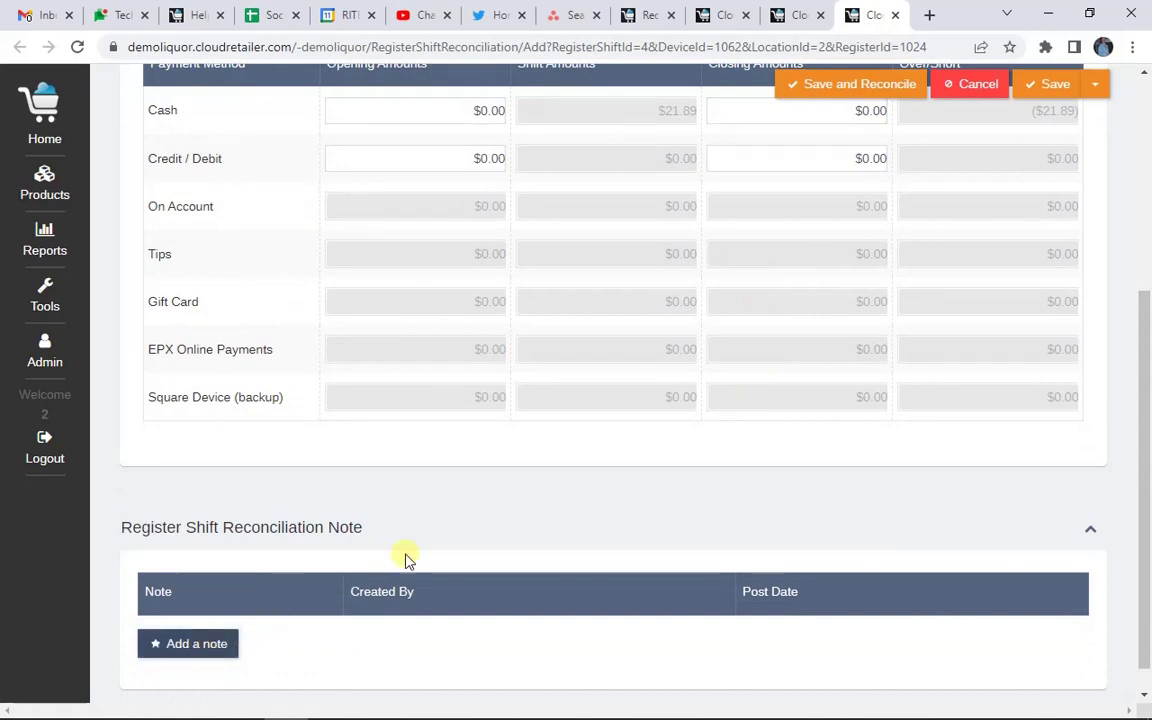
click(822, 88)
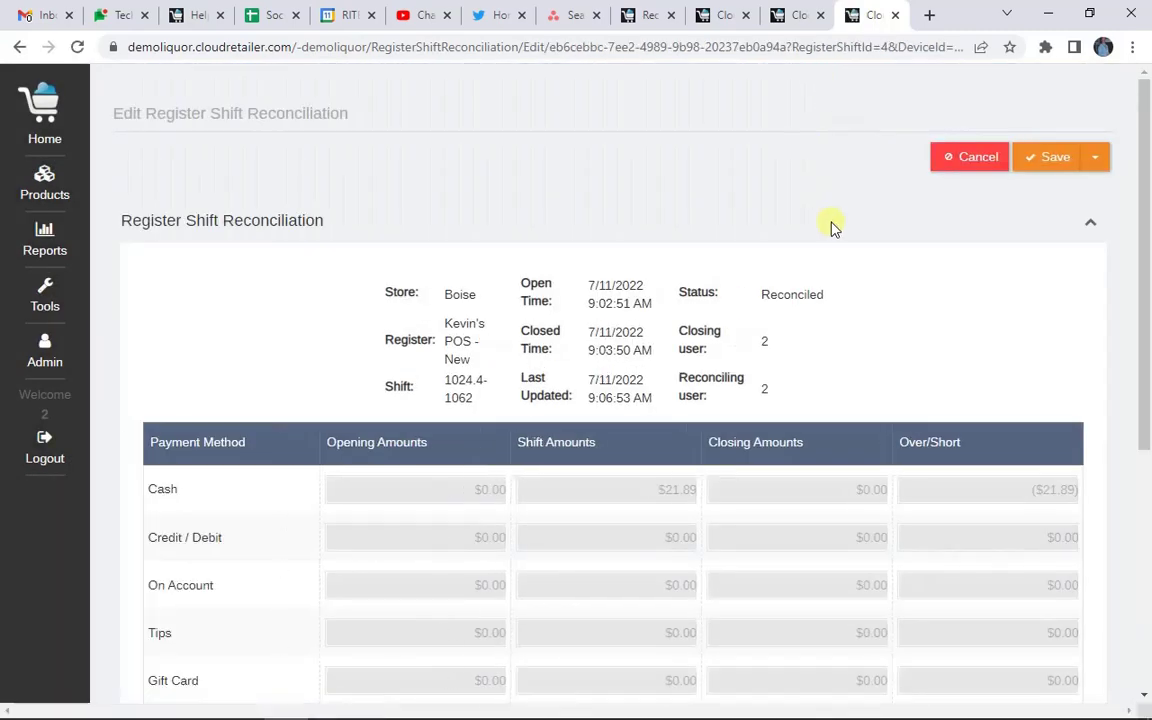
scroll(884, 302, down, 5)
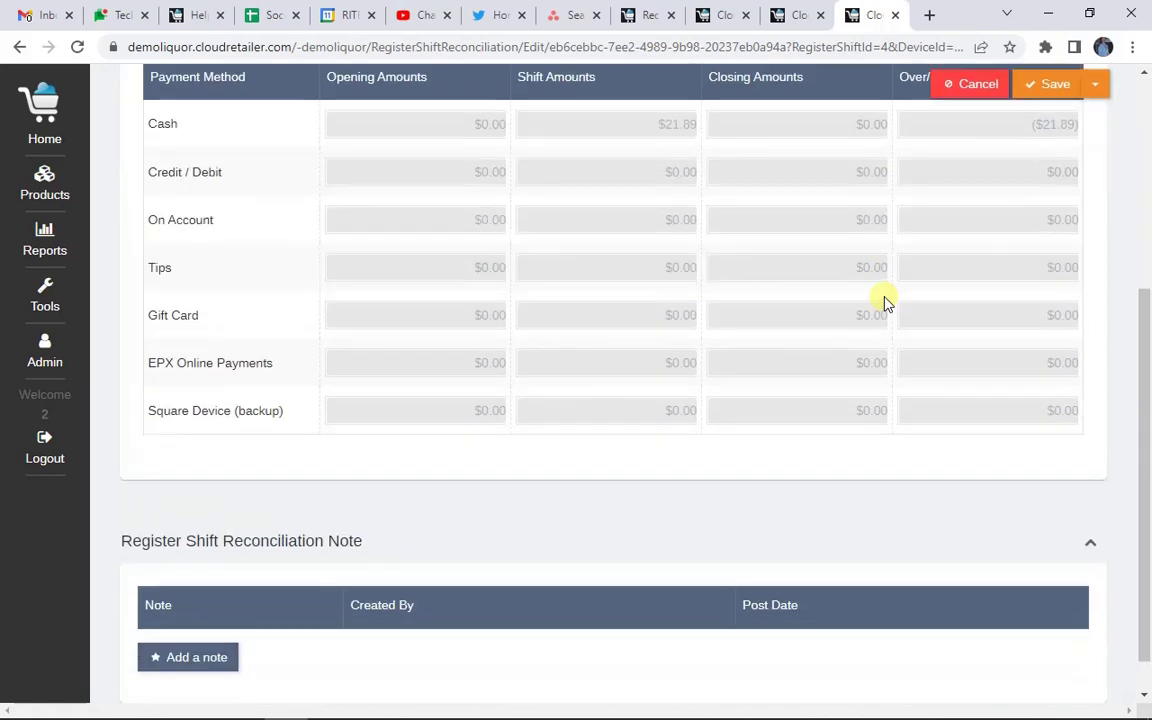
click(1049, 86)
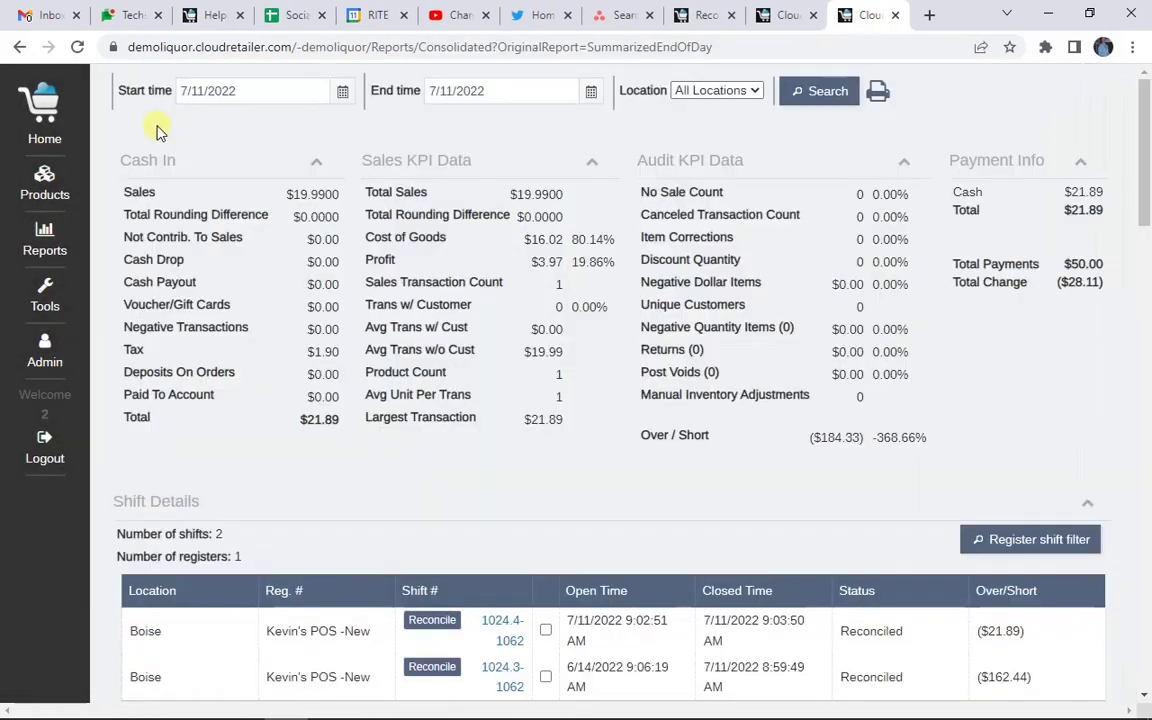